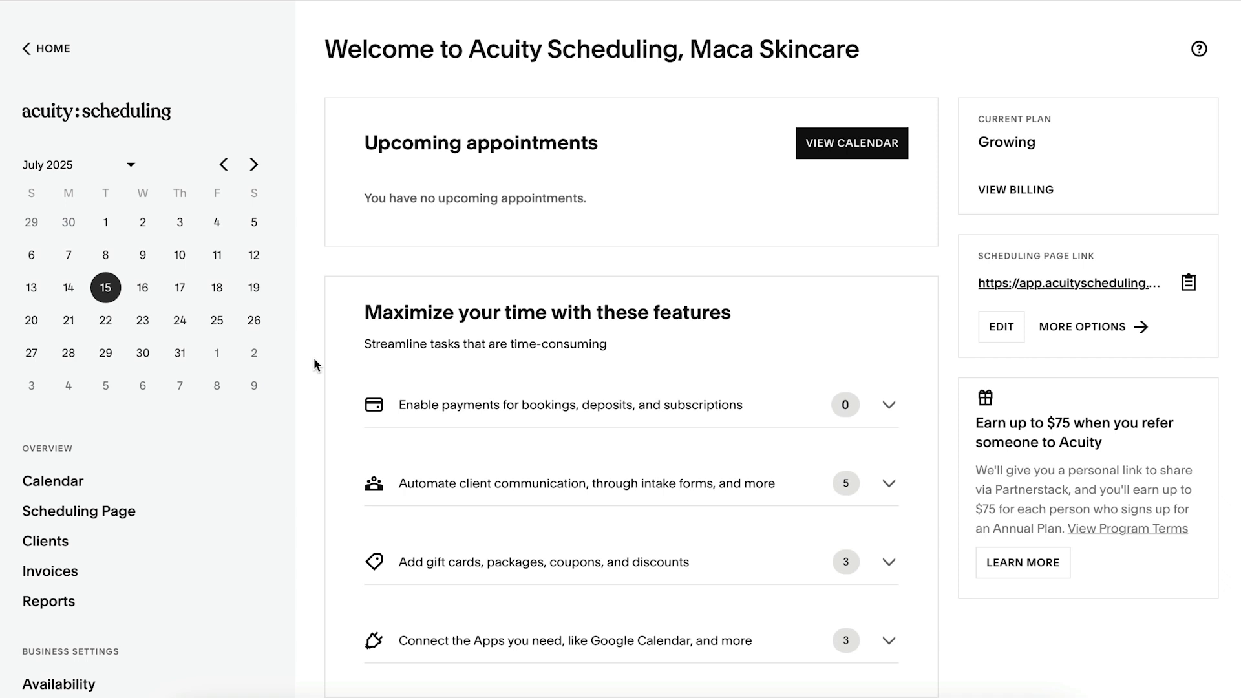
Go to Scheduling Page and open its Link section with direct links and embed options
left_click(79, 511)
left_click(36, 277)
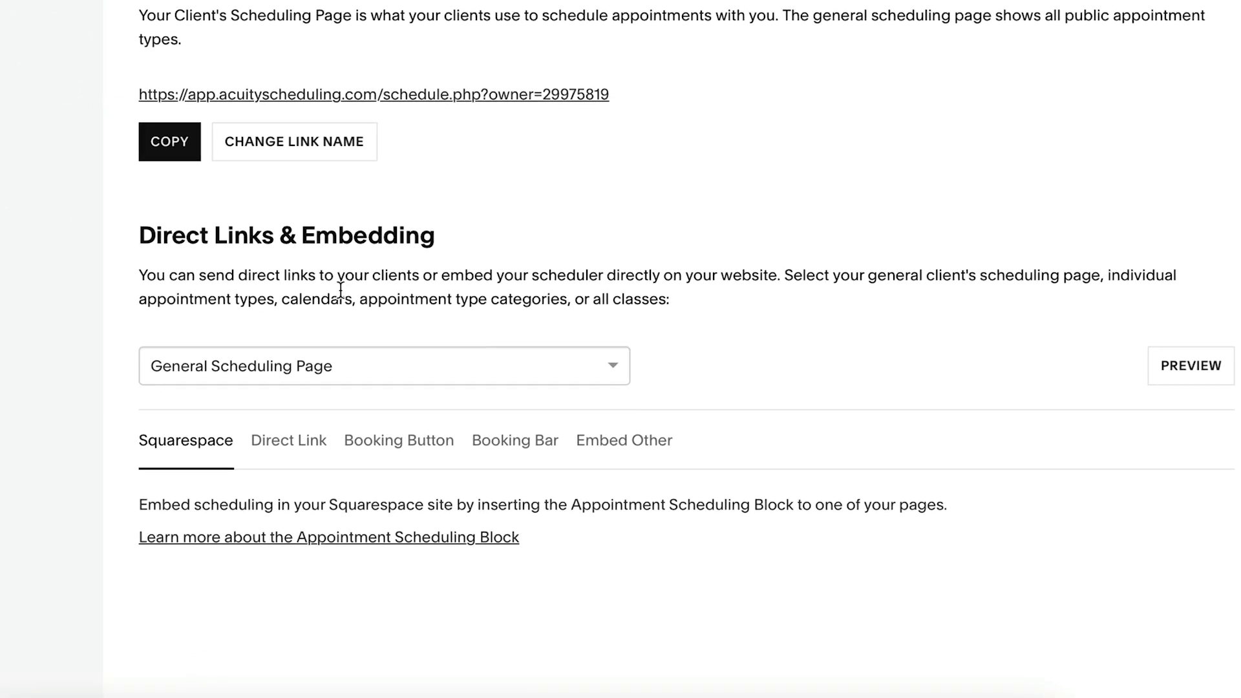
left_click(355, 366)
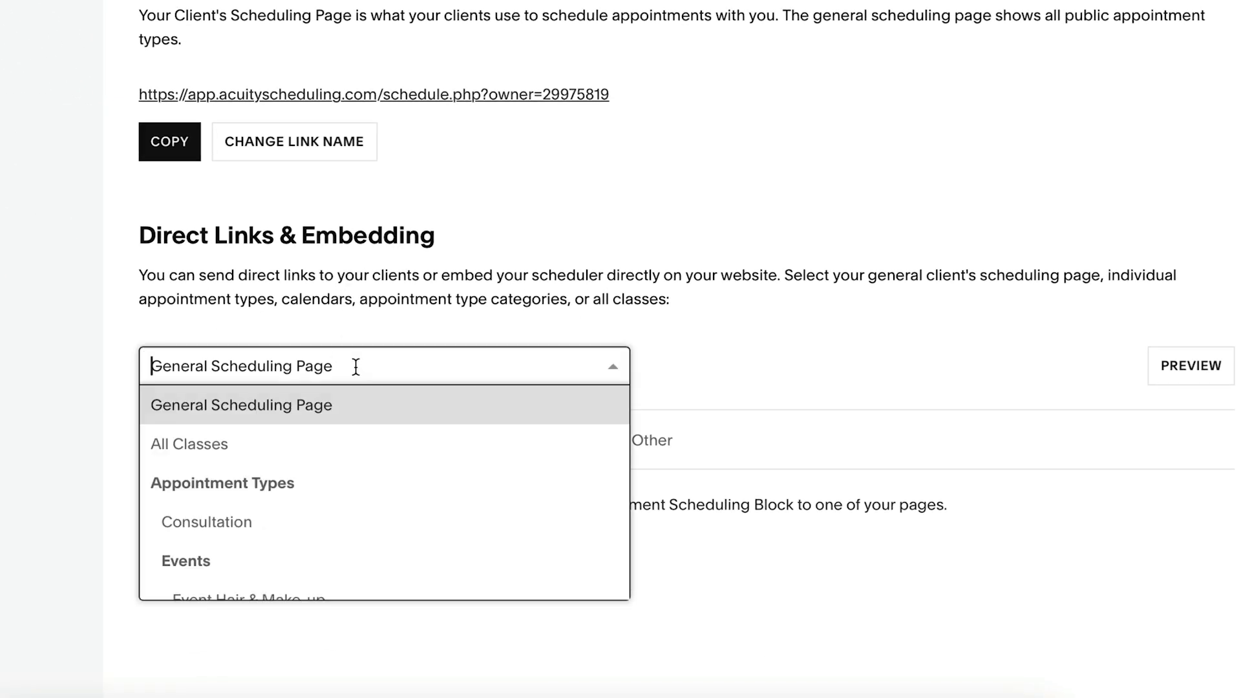
scroll(333, 495, "down", 3)
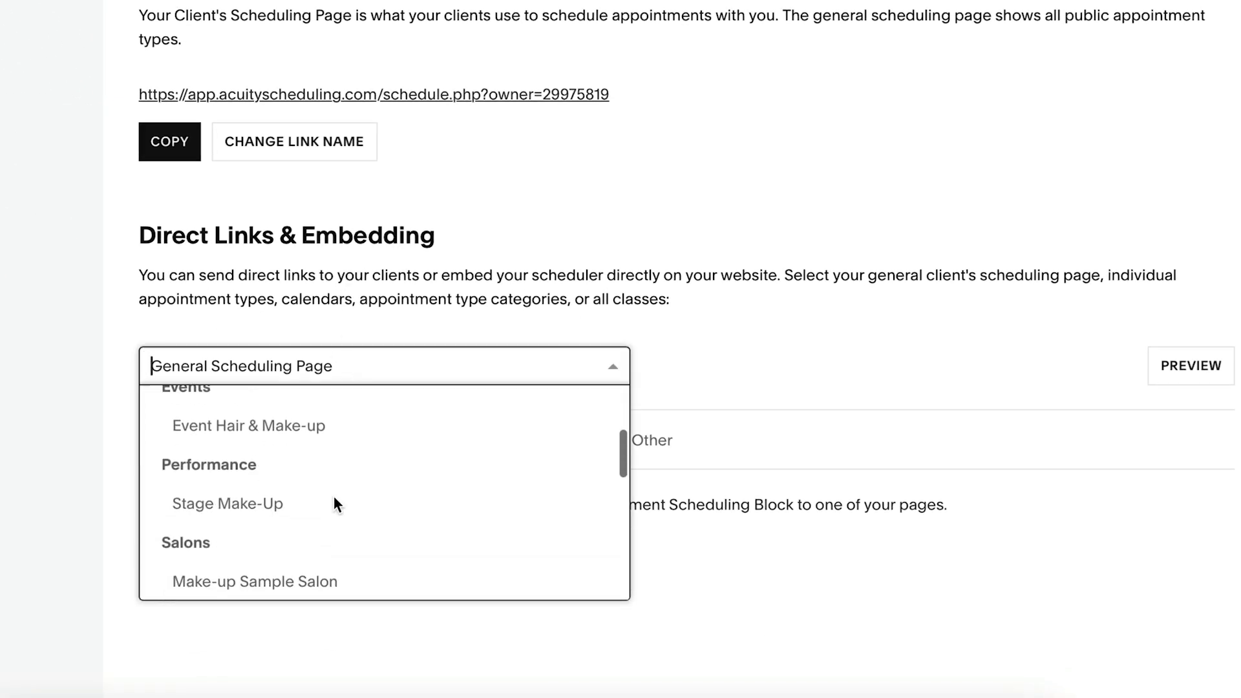
scroll(256, 533, "down", 3)
scroll(256, 533, "down", 3)
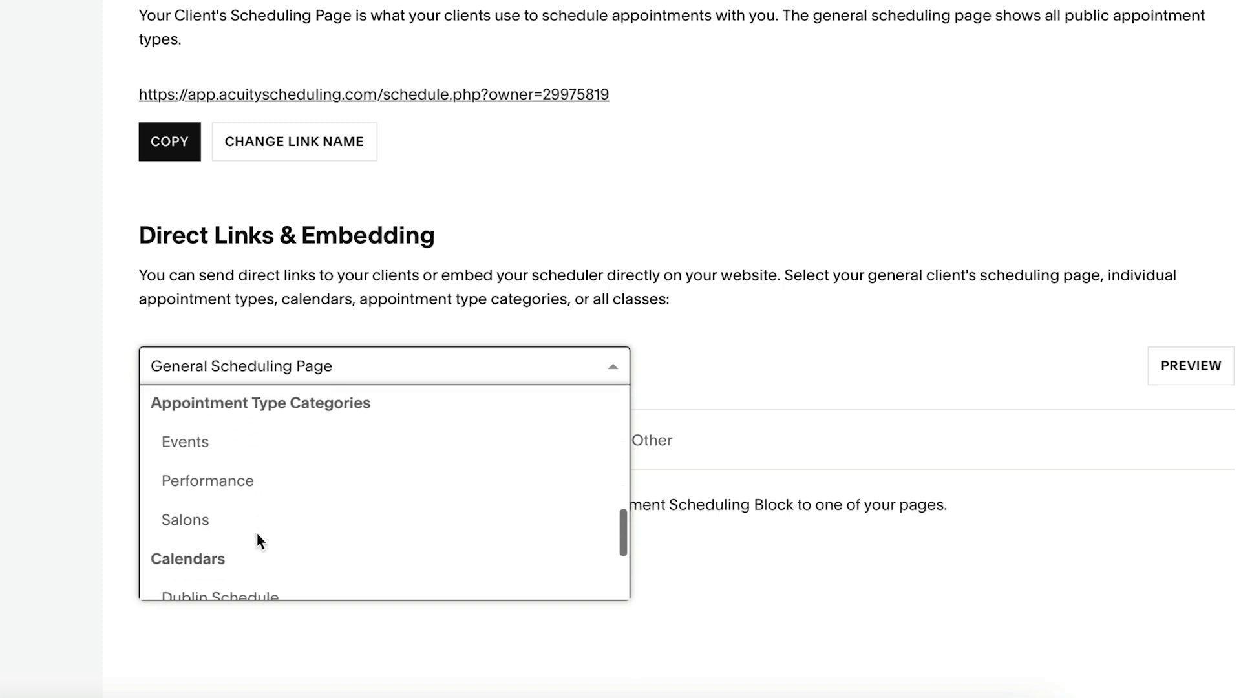
scroll(257, 532, "down", 2)
scroll(258, 532, "down", 3)
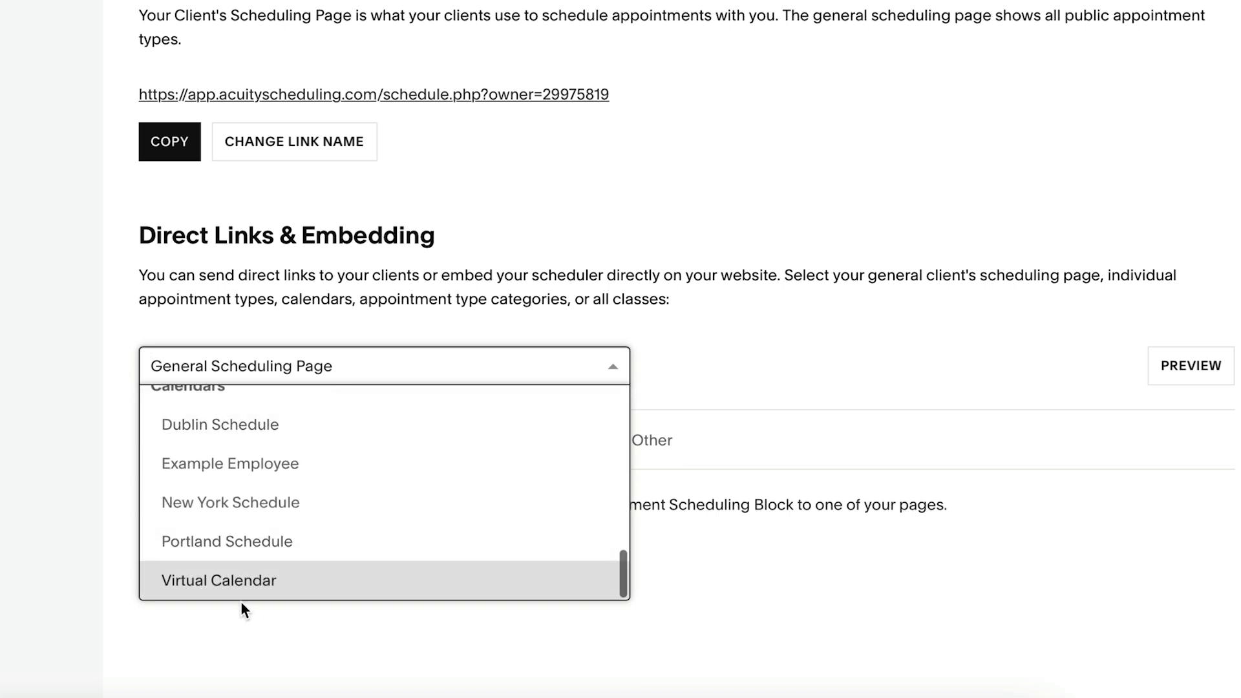
left_click(245, 642)
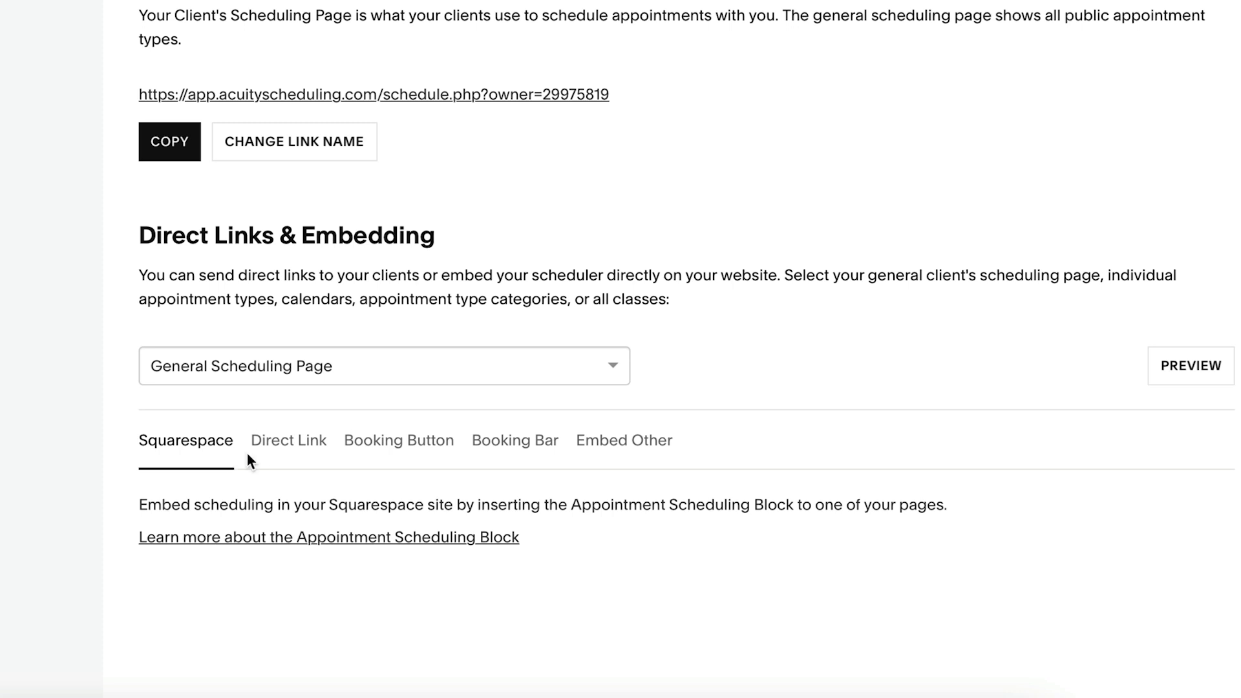
Copy the general scheduling page's direct link and display the Booking Button embed code
left_click(288, 442)
scroll(266, 485, "down", 1)
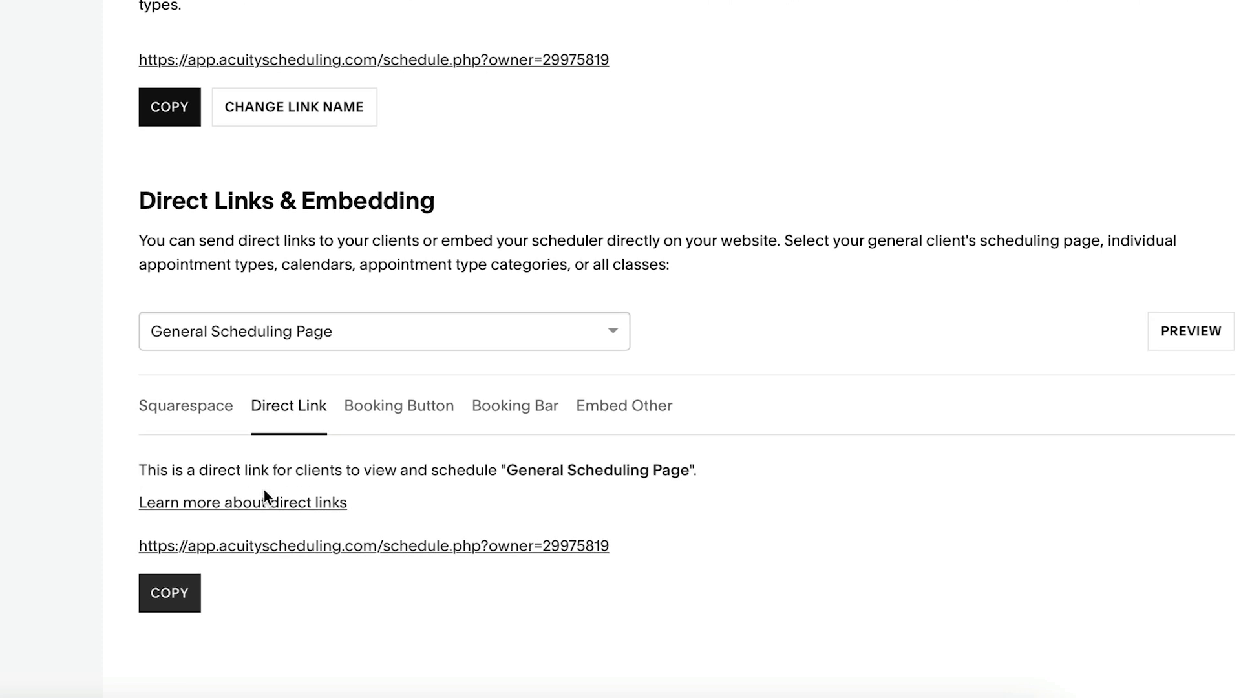
left_click(169, 591)
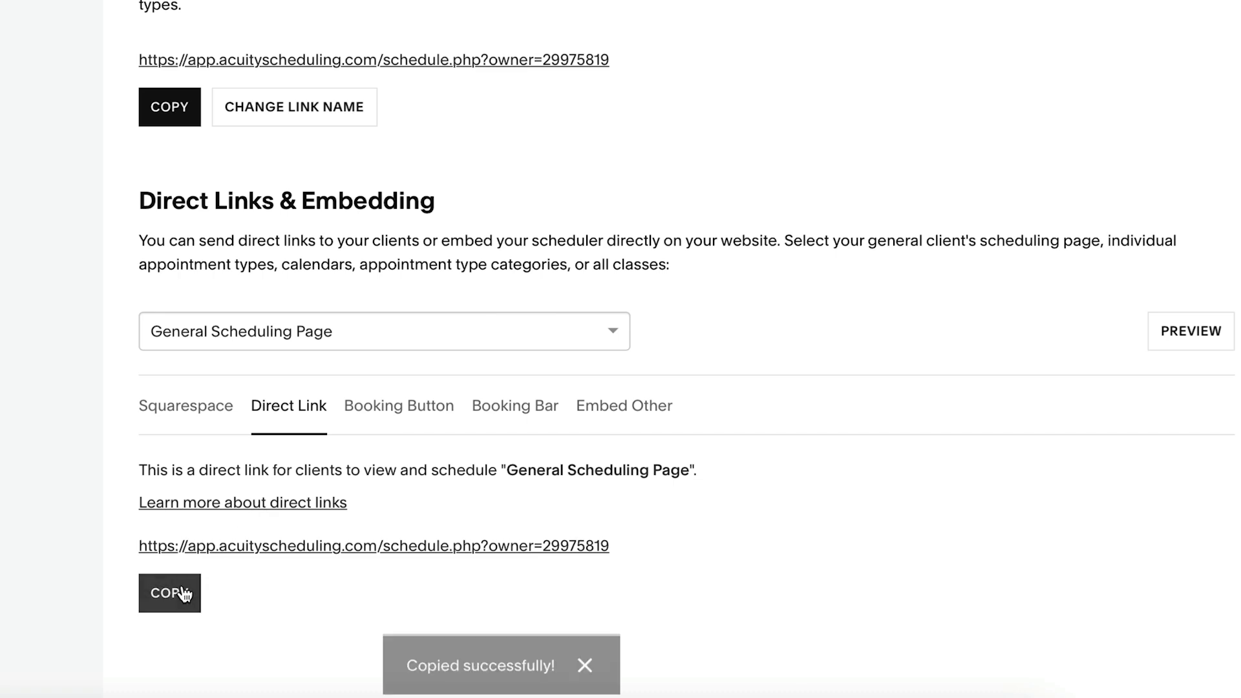
left_click(418, 411)
scroll(352, 531, "down", 2)
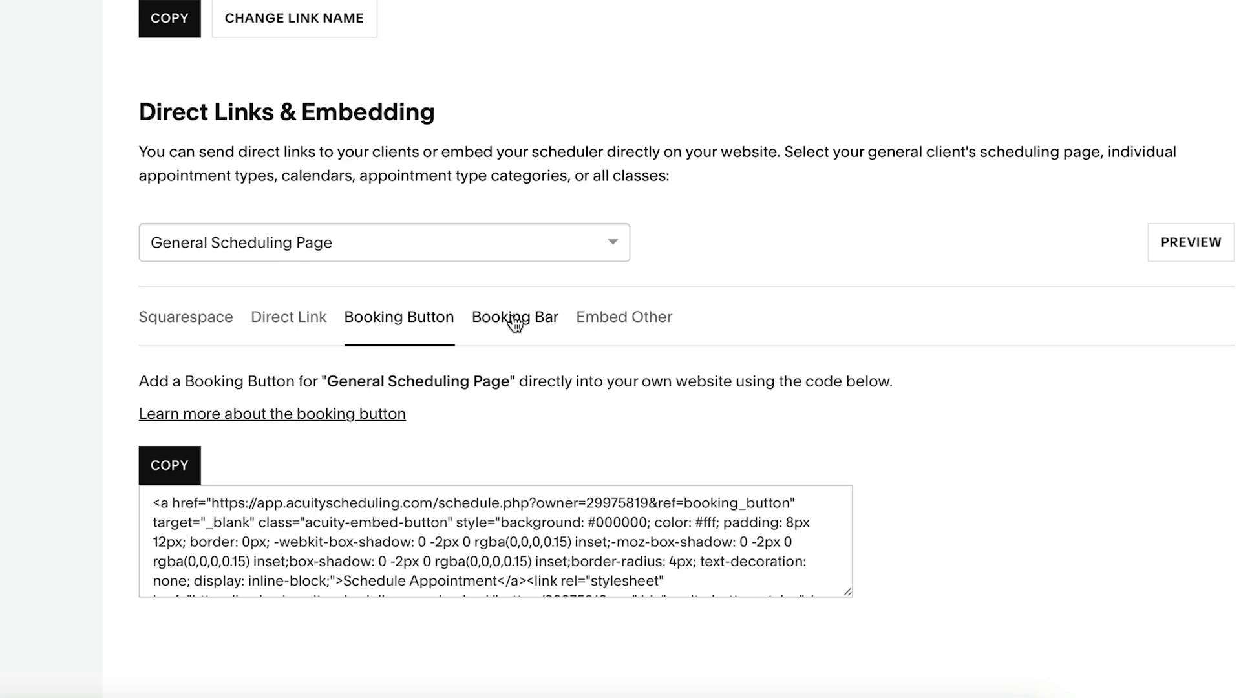
Show and copy the General Scheduling Page's Booking Bar embed code
left_click(515, 317)
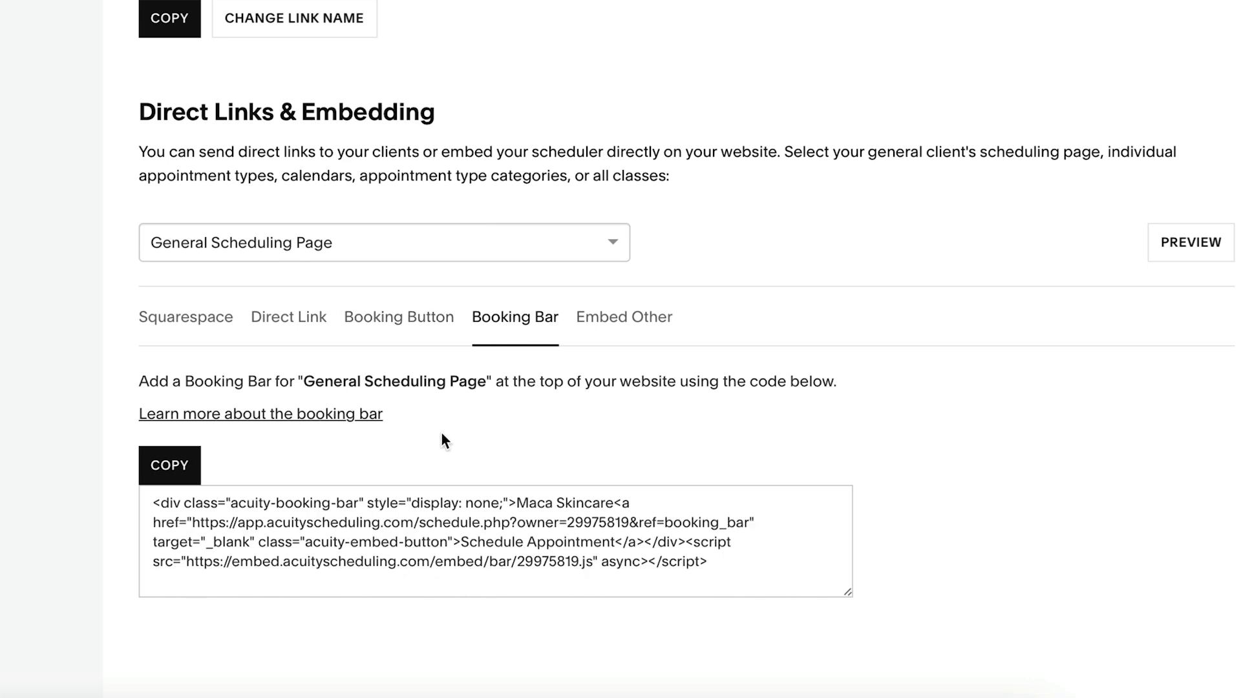
left_click(175, 465)
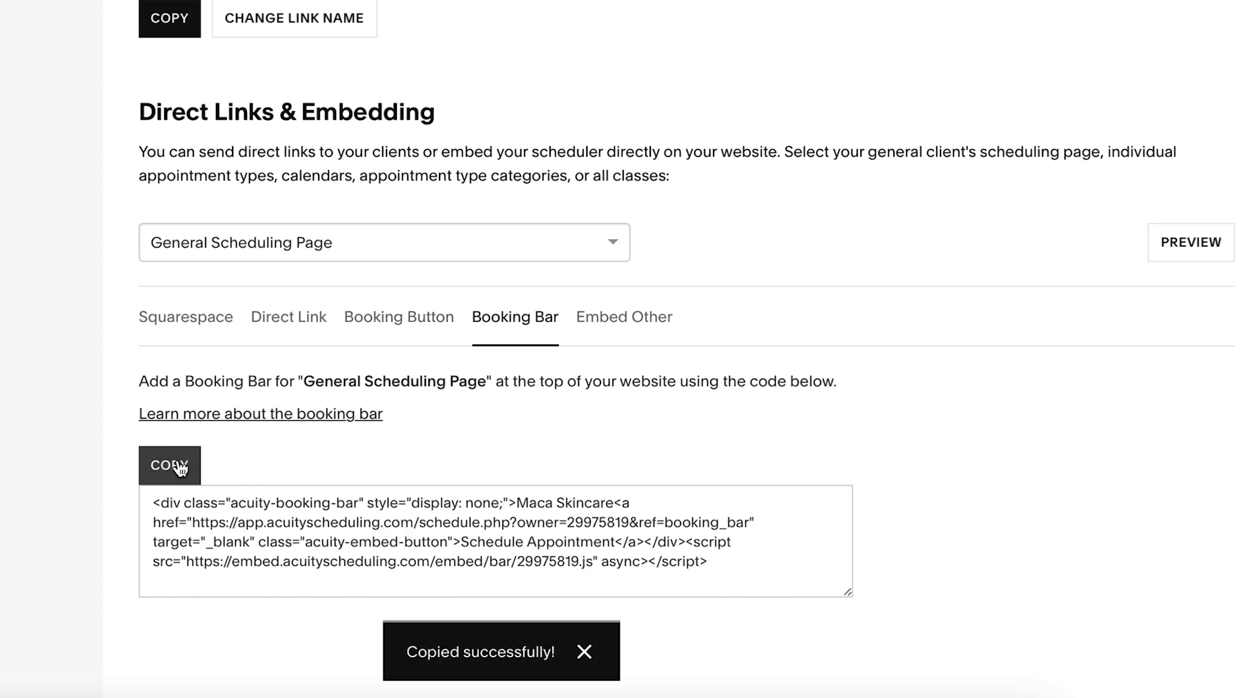